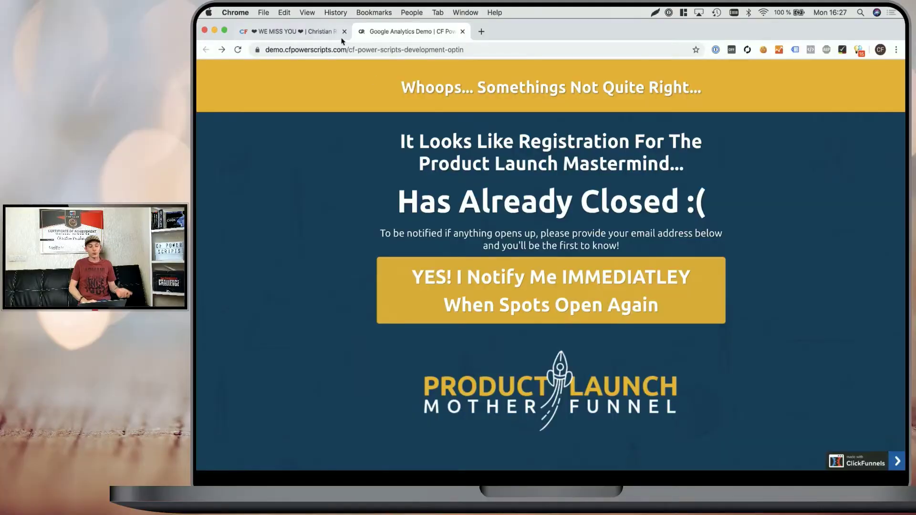
Step: In CF Power Scripts, open the Optin step of the Power Scripts Development funnel
click(319, 37)
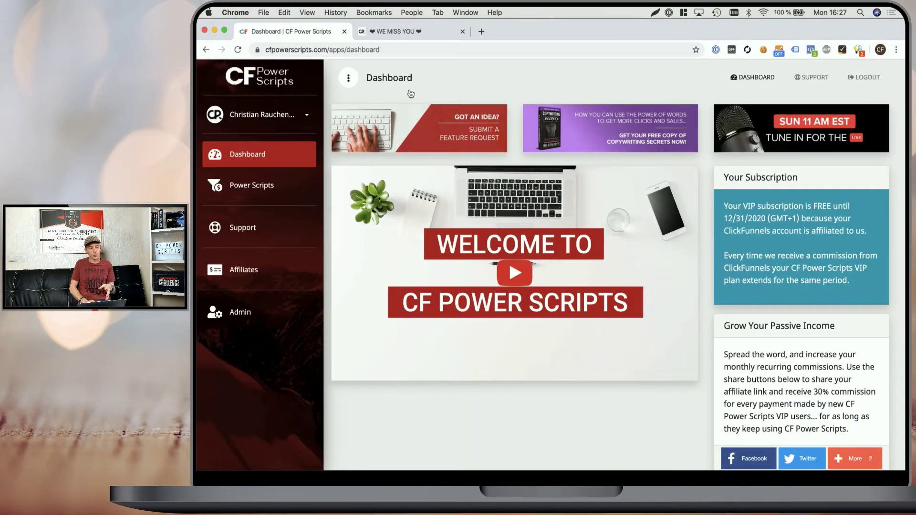
click(258, 187)
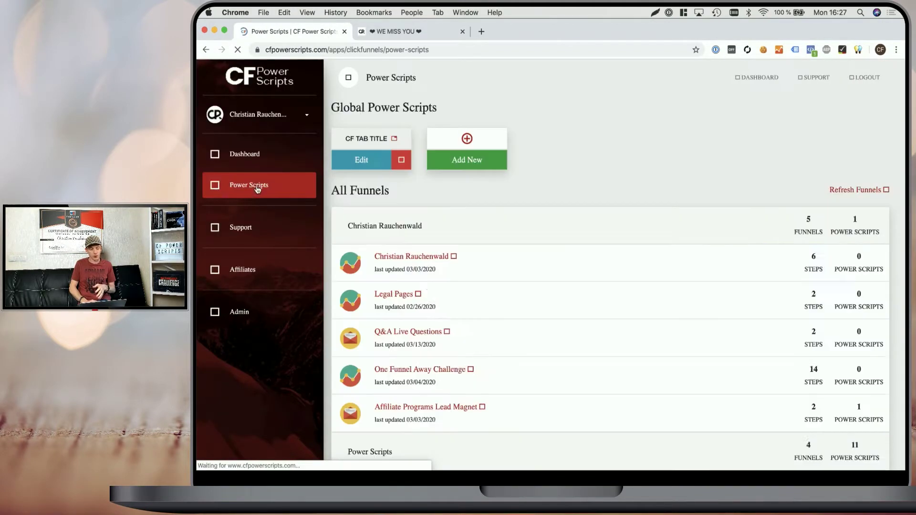
scroll(475, 221, down, 3)
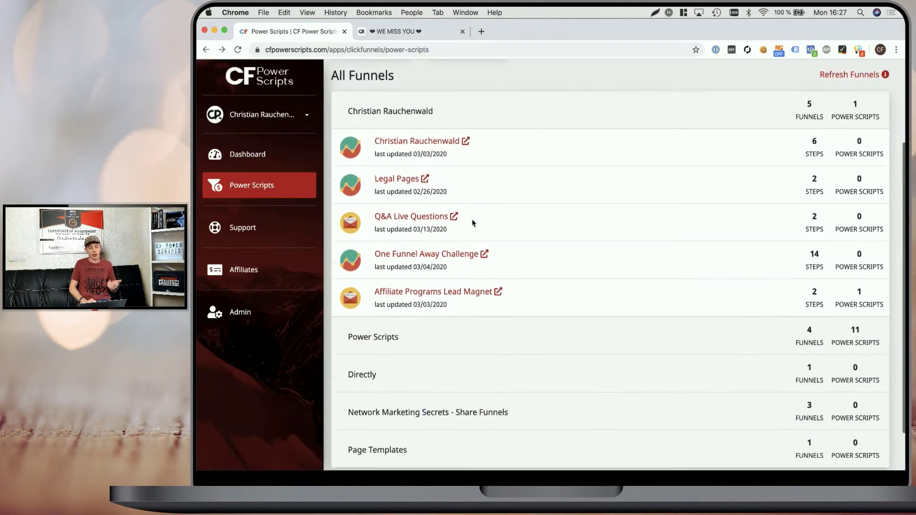
click(398, 335)
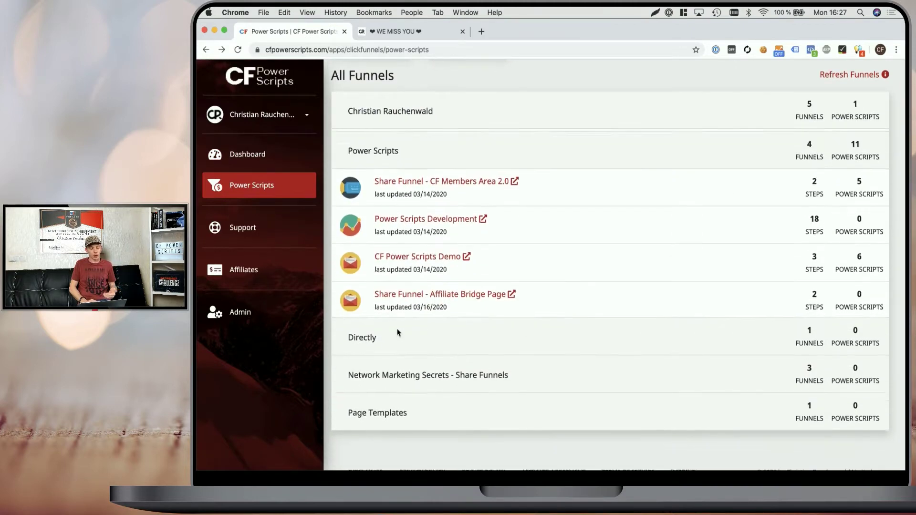
click(414, 218)
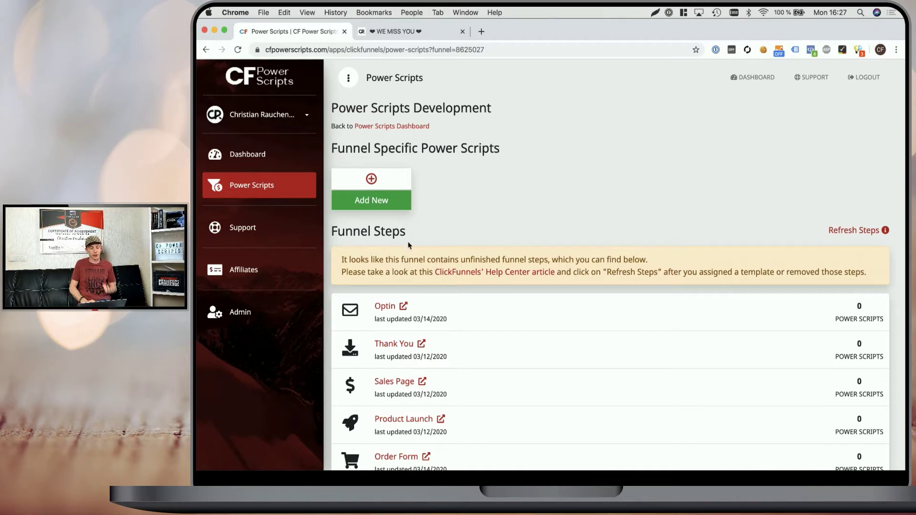
click(384, 308)
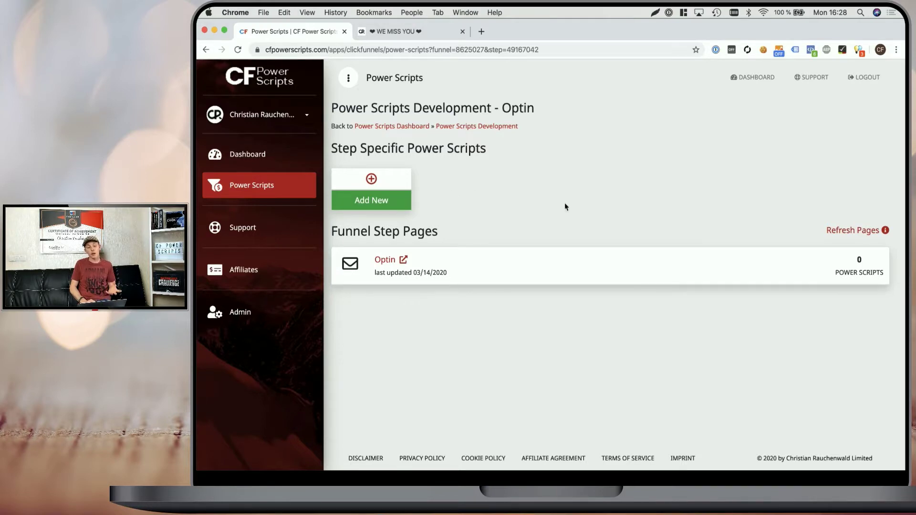
Step: Add a new script to the Optin step and choose the NeverBounce email validation script
click(377, 199)
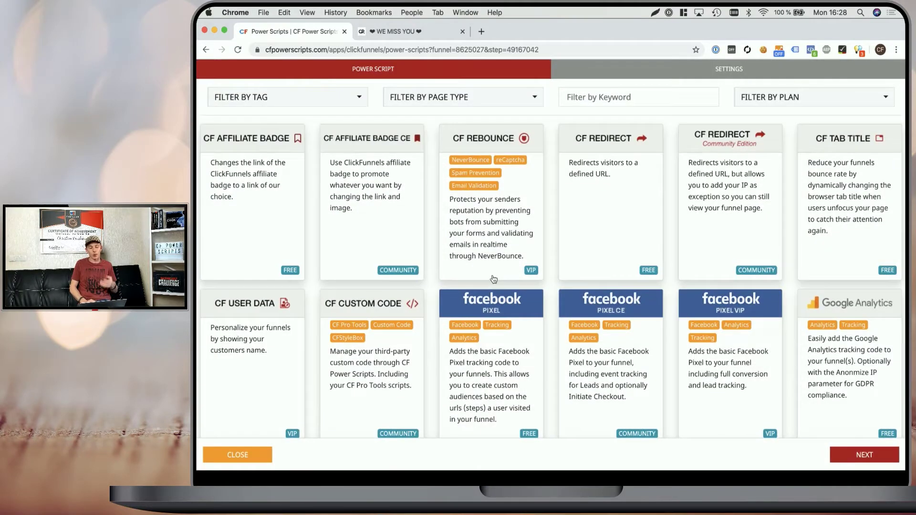
scroll(493, 279, down, 5)
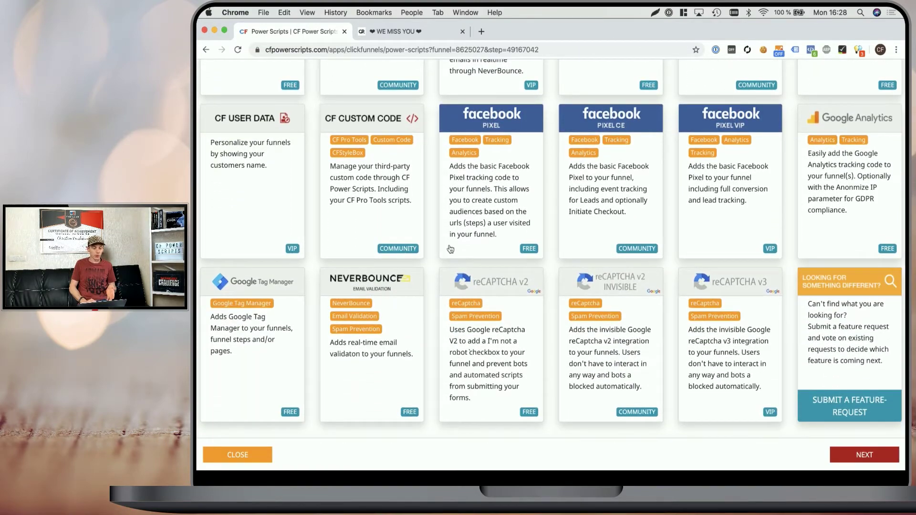
scroll(431, 219, up, 5)
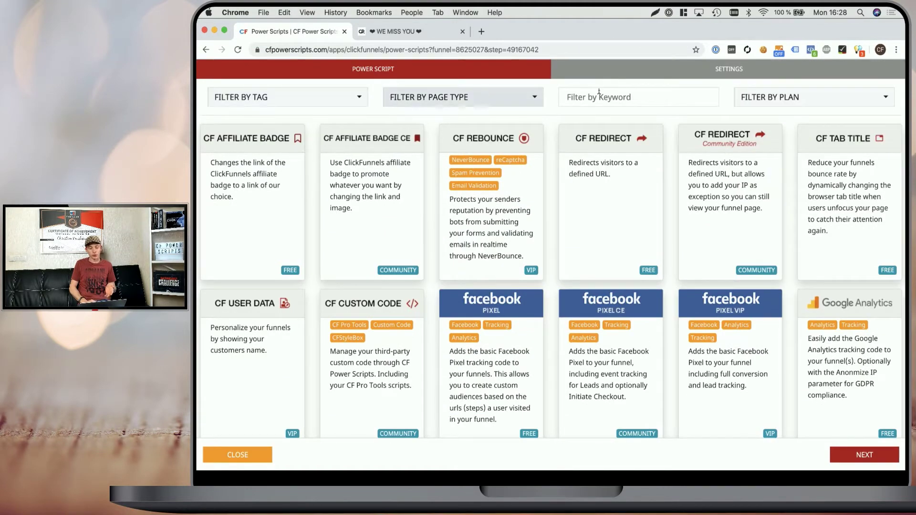
scroll(477, 209, down, 5)
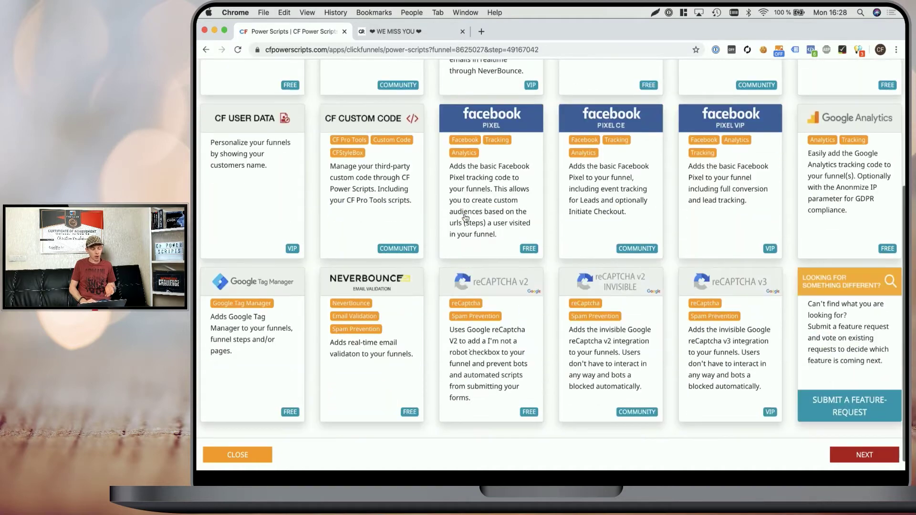
click(405, 325)
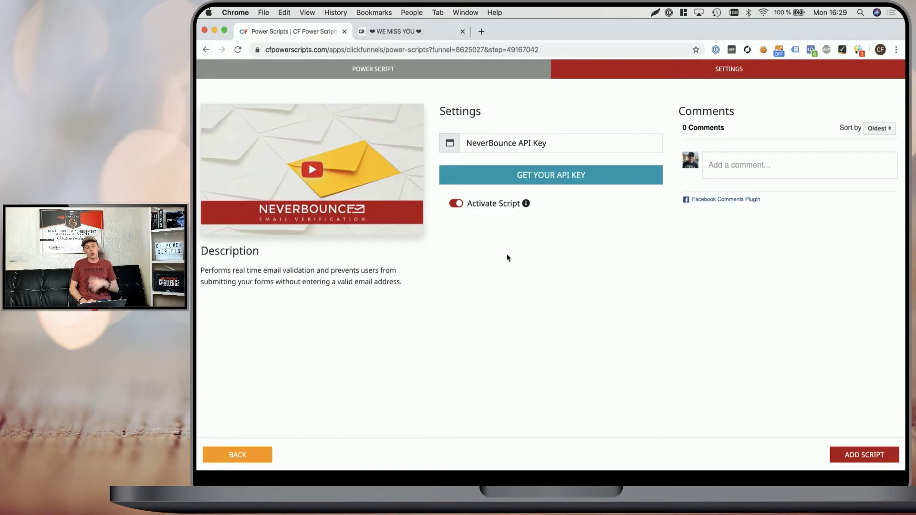
Step: Open the GET YOUR API KEY link in an incognito window
right_click(526, 179)
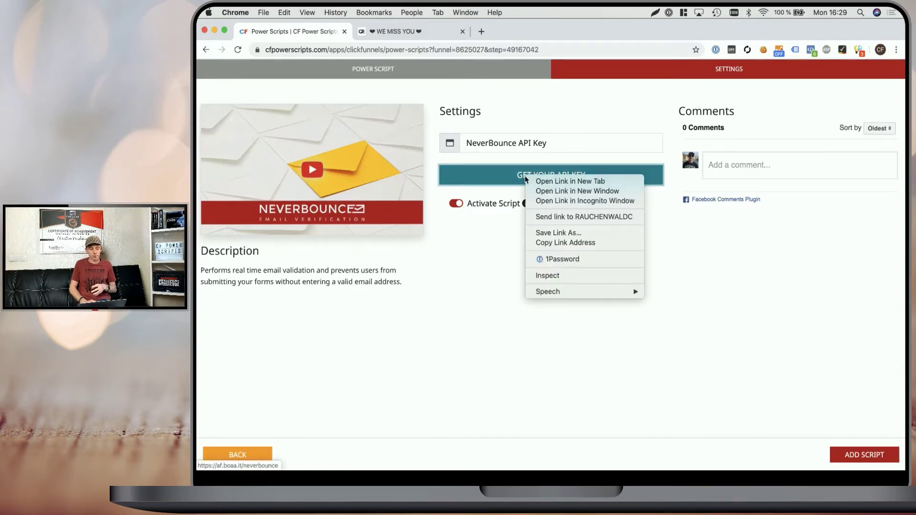
click(552, 200)
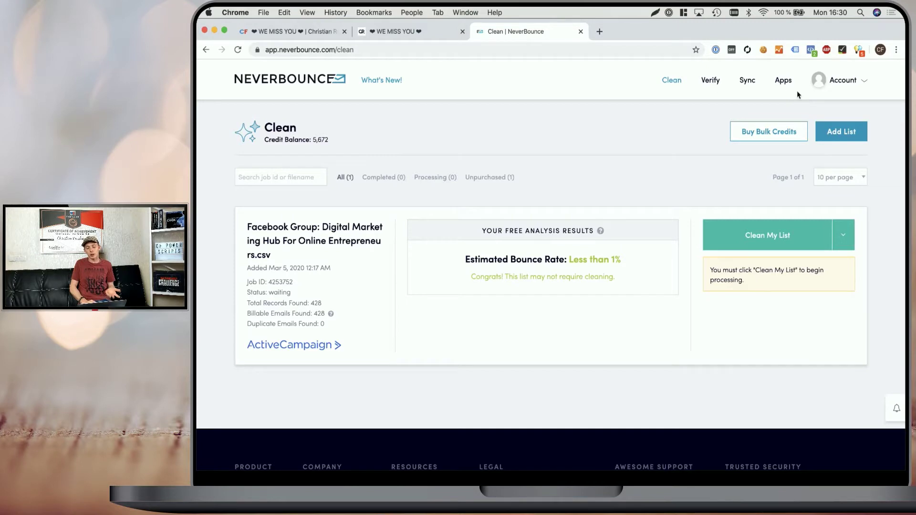
Step: Start a new NeverBounce app named Demo with the Javascript Widget type
click(783, 82)
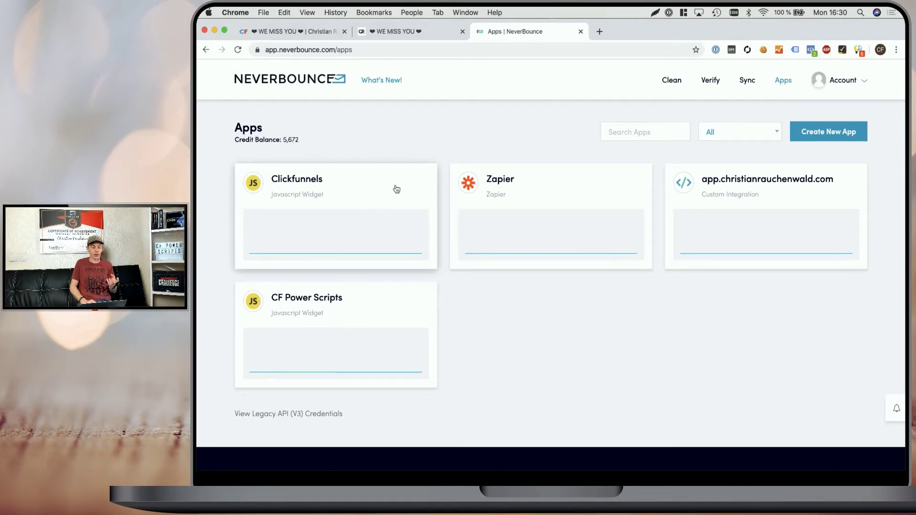
click(824, 139)
click(510, 201)
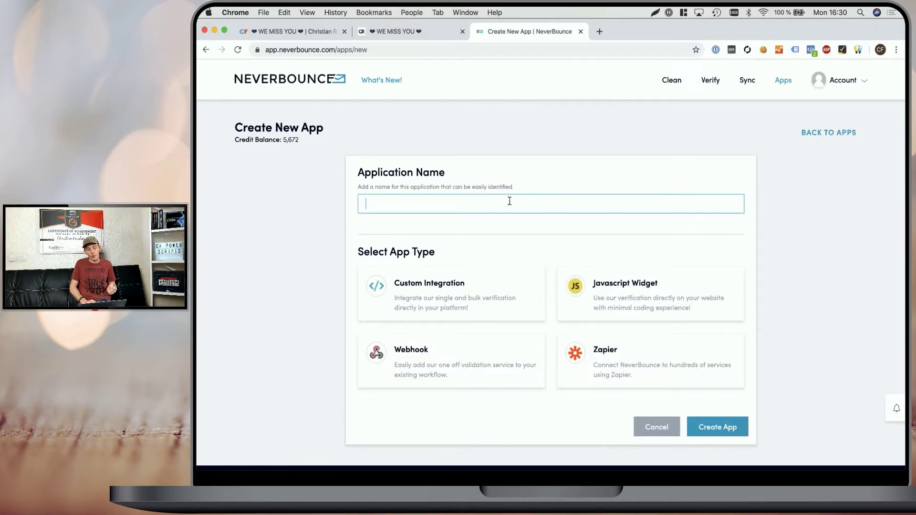
text(Demo)
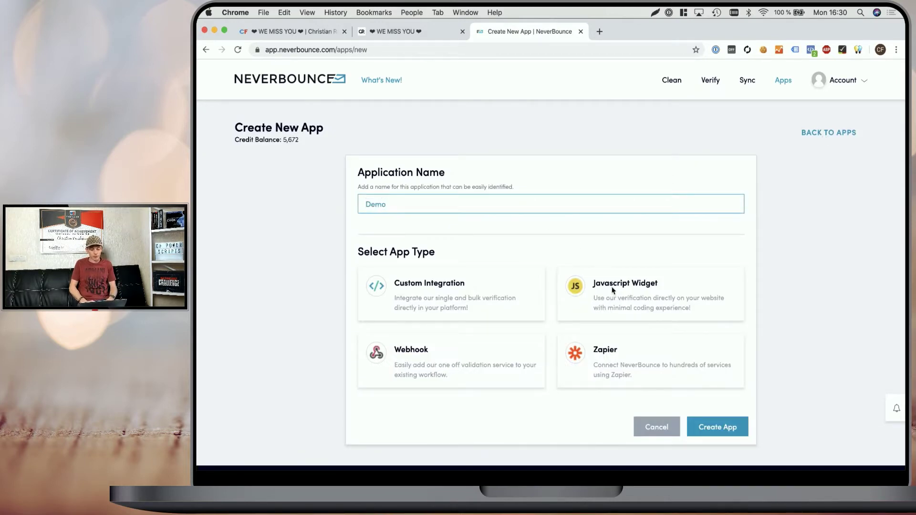
click(623, 297)
scroll(620, 253, down, 5)
click(455, 254)
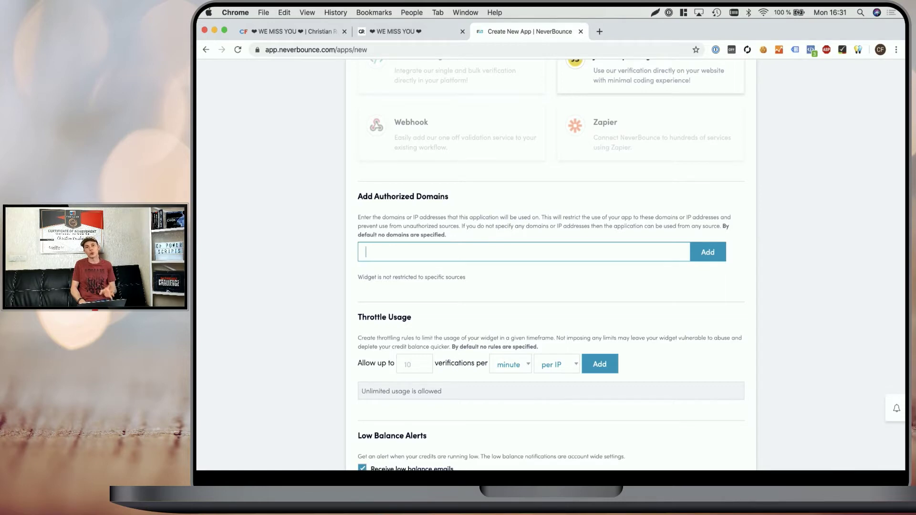
Step: Add app.clickfunnels.com and youraccount.clickfunnels.com as the Demo app's authorized domains
text(app.clickfunnels.com)
key(Return)
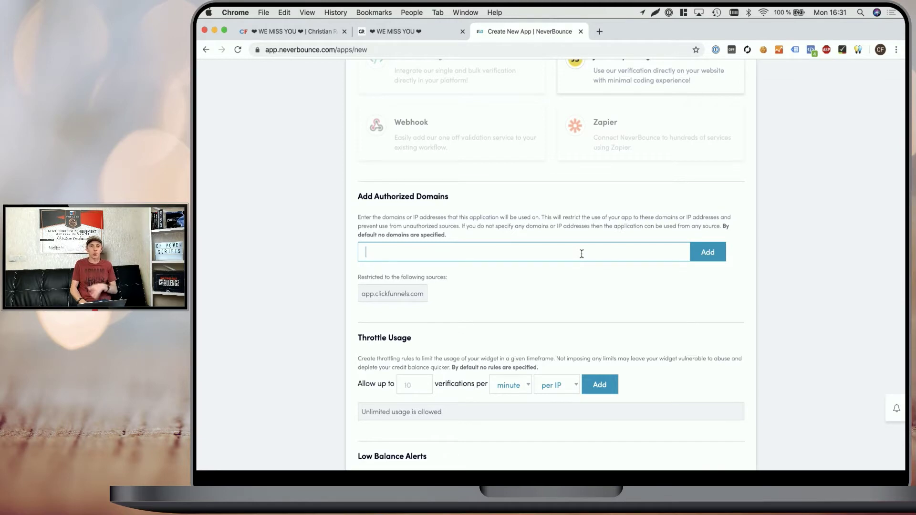
text(www.myfunnel.co)
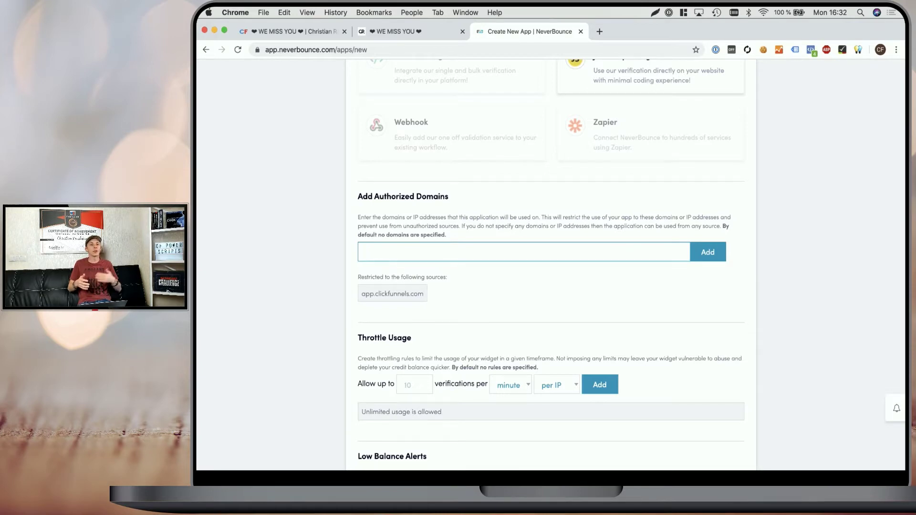
text(yourca)
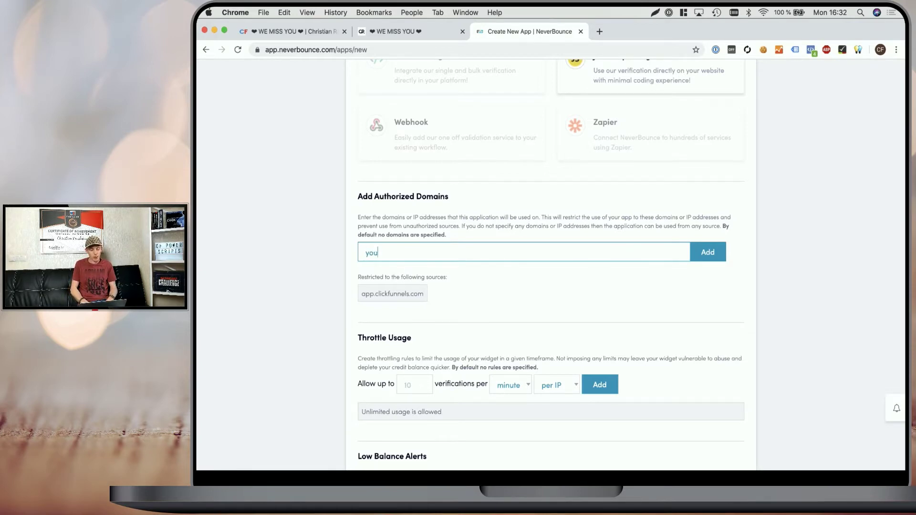
key(BackSpace)
key(BackSpace)
text(account.clk)
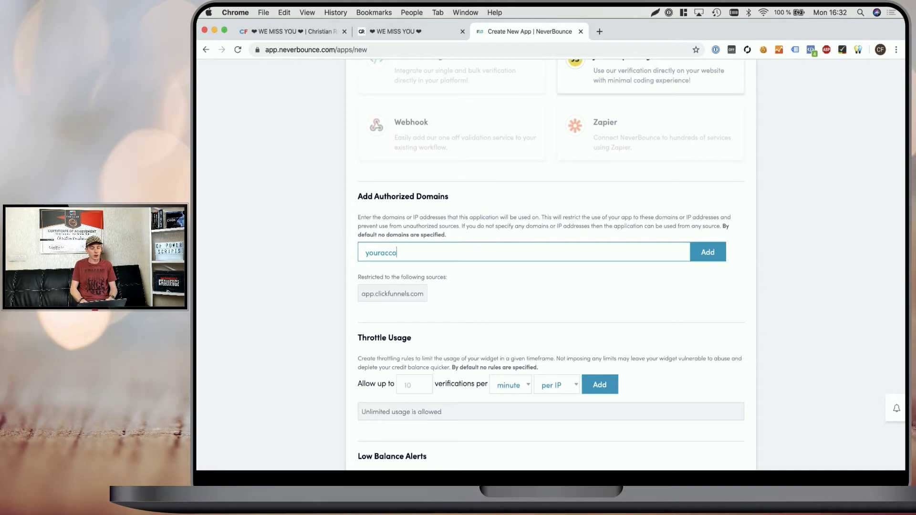
key(BackSpace)
text(ickfunnels.com)
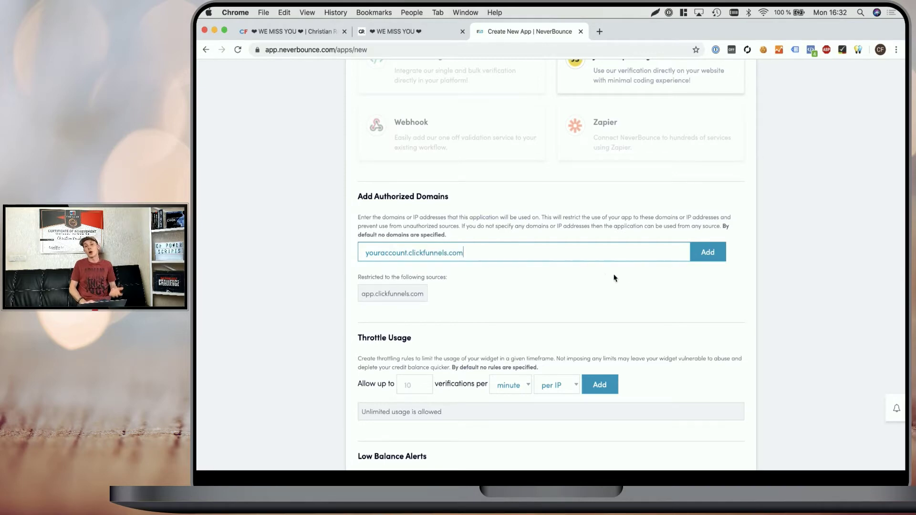
key(Return)
scroll(564, 290, down, 5)
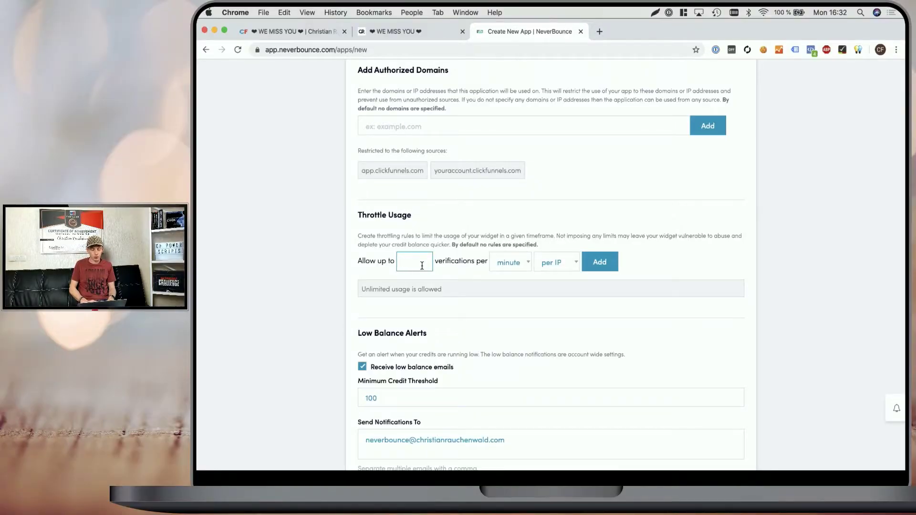
Step: Enter 10 in the throttle's 'Allow up to' field
text(10)
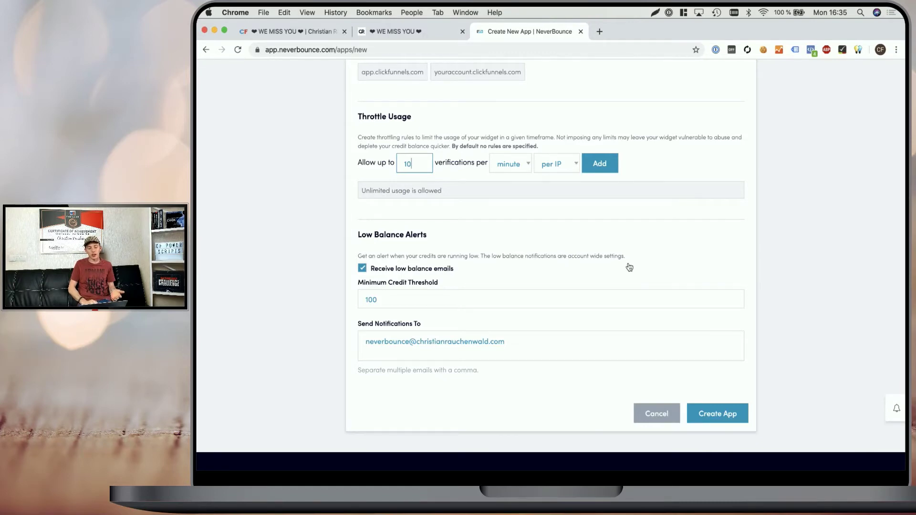
Step: Cancel the new app and select the public API key in the CF Power Scripts widget snippet
click(665, 422)
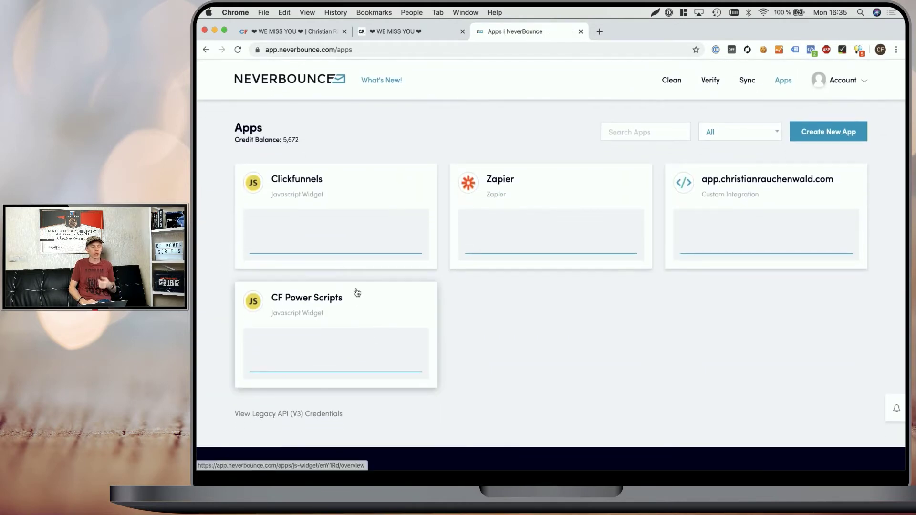
click(356, 292)
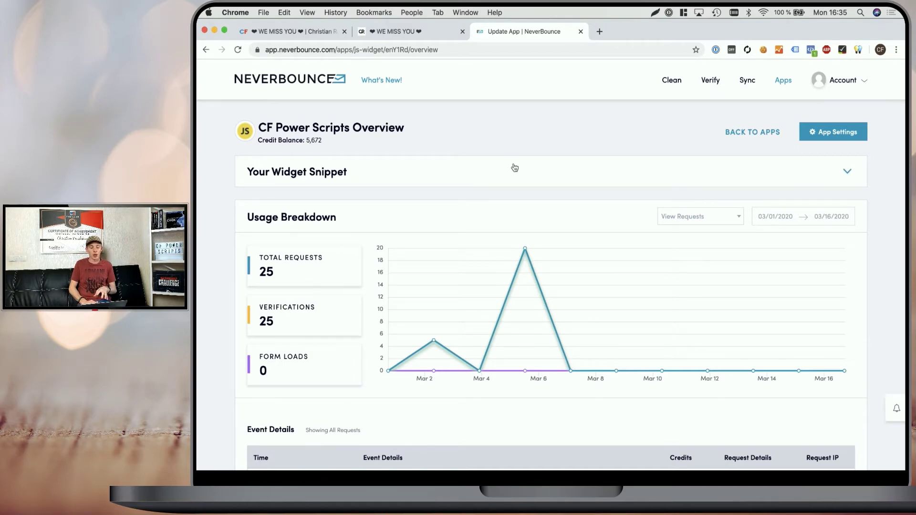
click(504, 175)
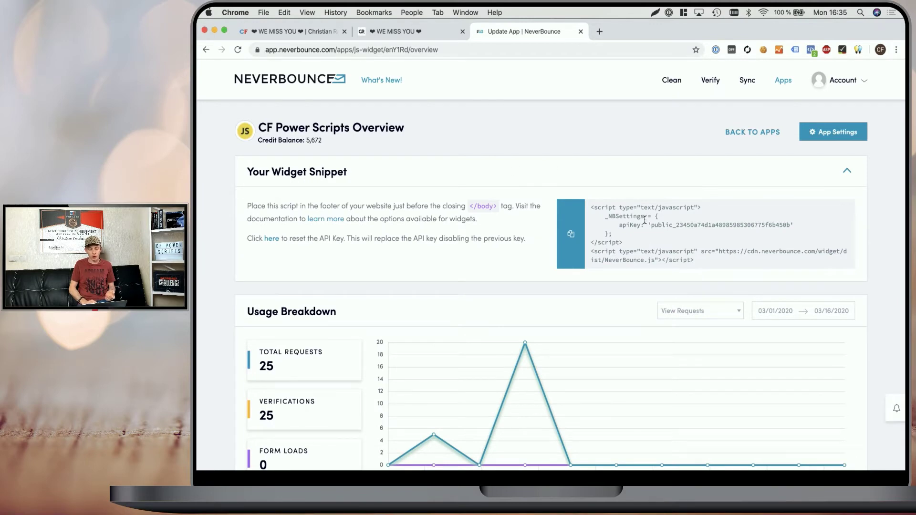
drag(650, 225, 791, 227)
key(super+c)
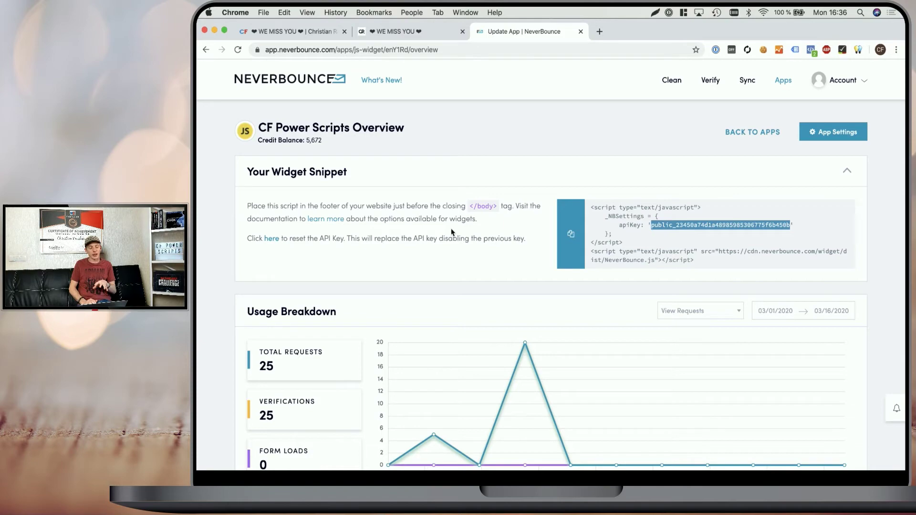
scroll(452, 233, down, 5)
scroll(452, 232, down, 2)
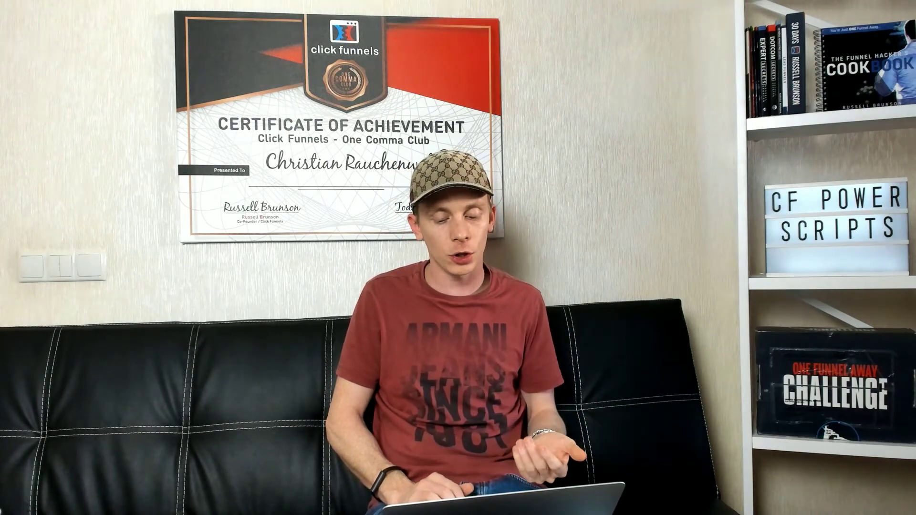
scroll(453, 234, down, 1)
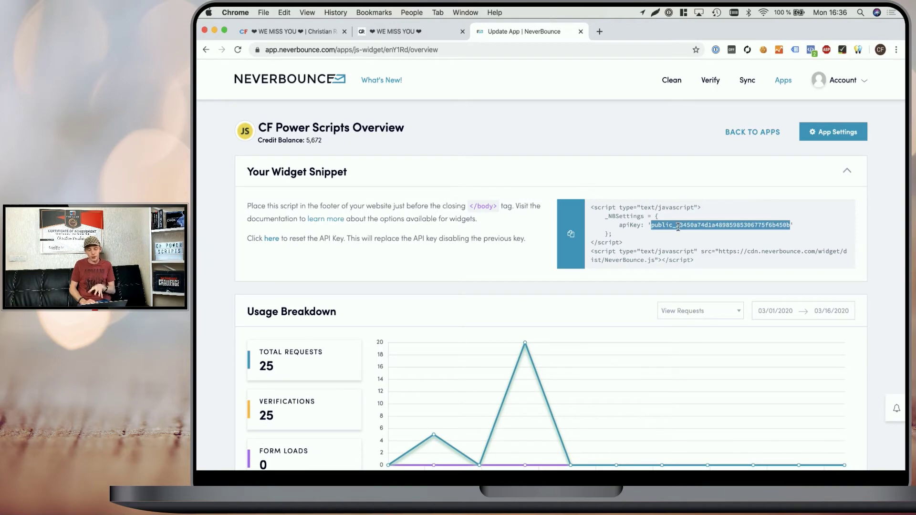
Step: Paste the copied key into NeverBounce API Key and add the script to the Optin step
click(294, 32)
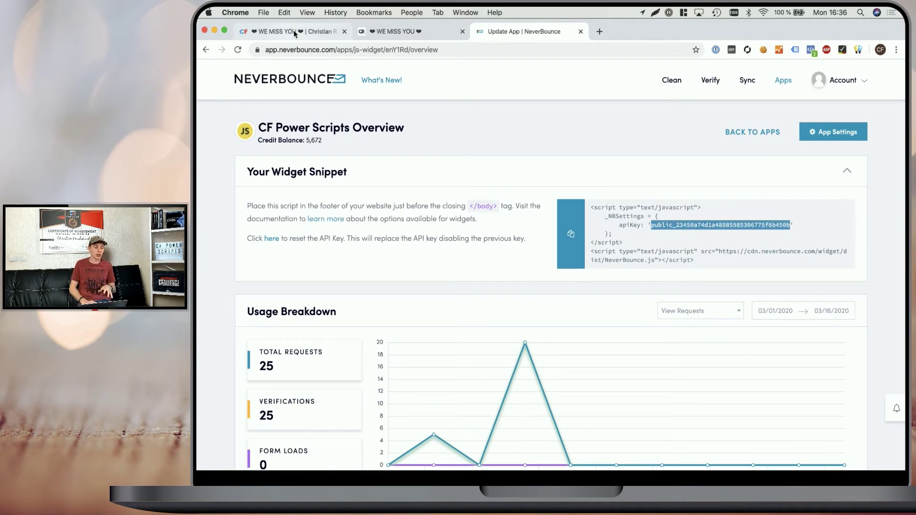
click(506, 141)
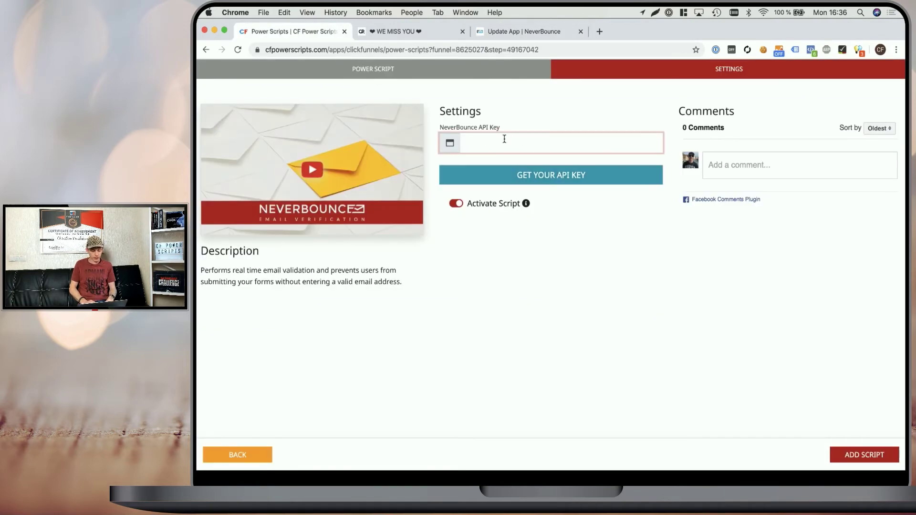
key(super+v)
click(570, 251)
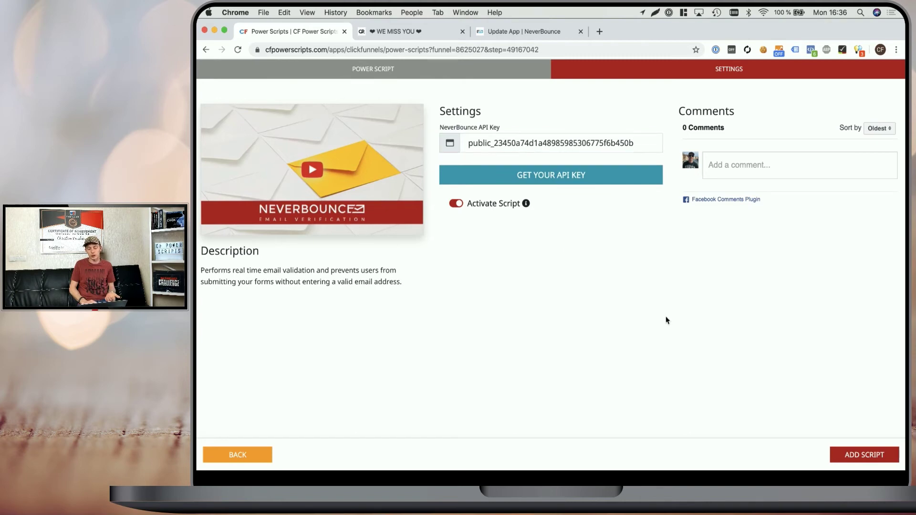
click(861, 457)
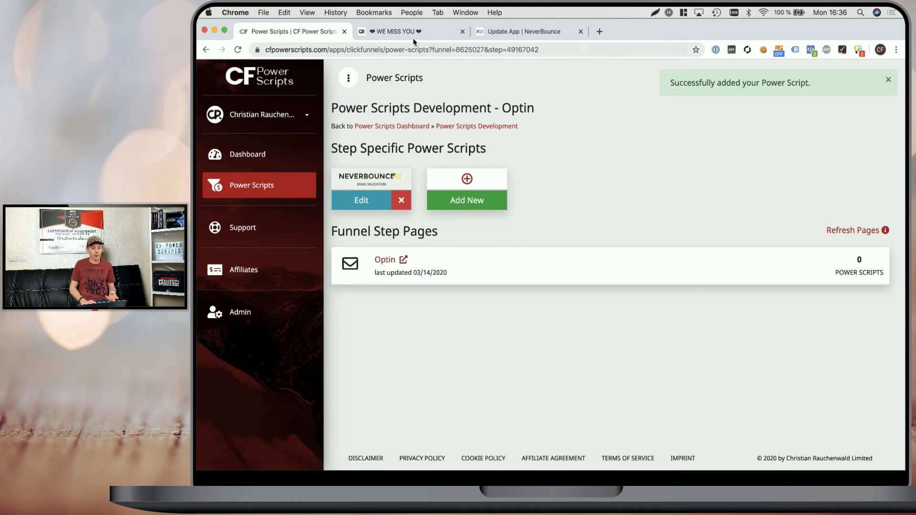
click(402, 261)
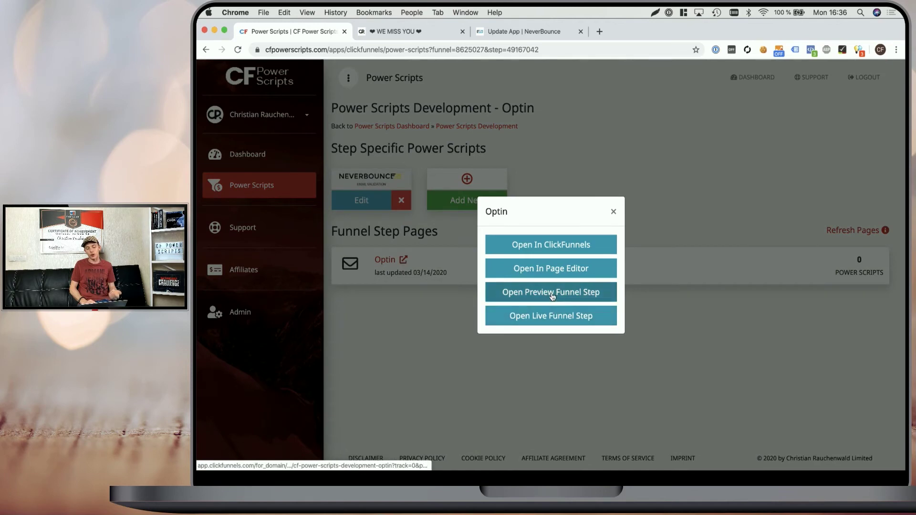
click(551, 316)
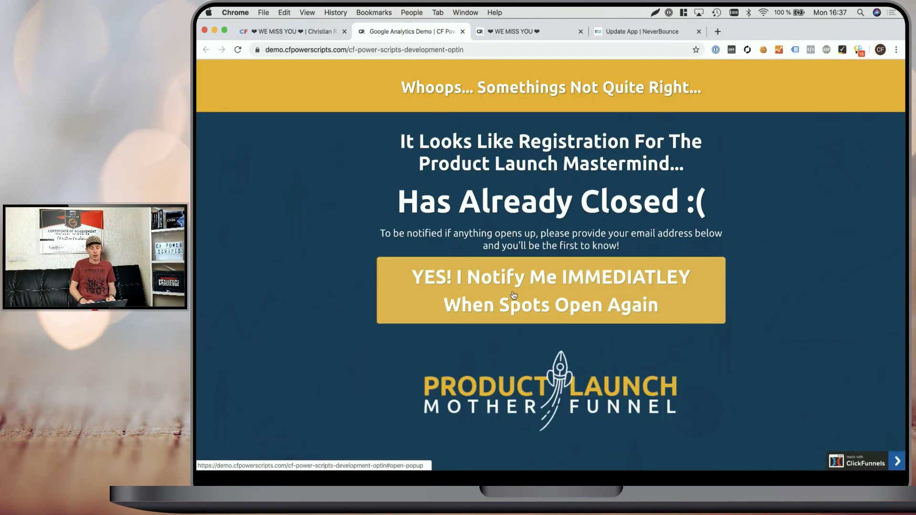
click(514, 294)
click(490, 161)
click(516, 139)
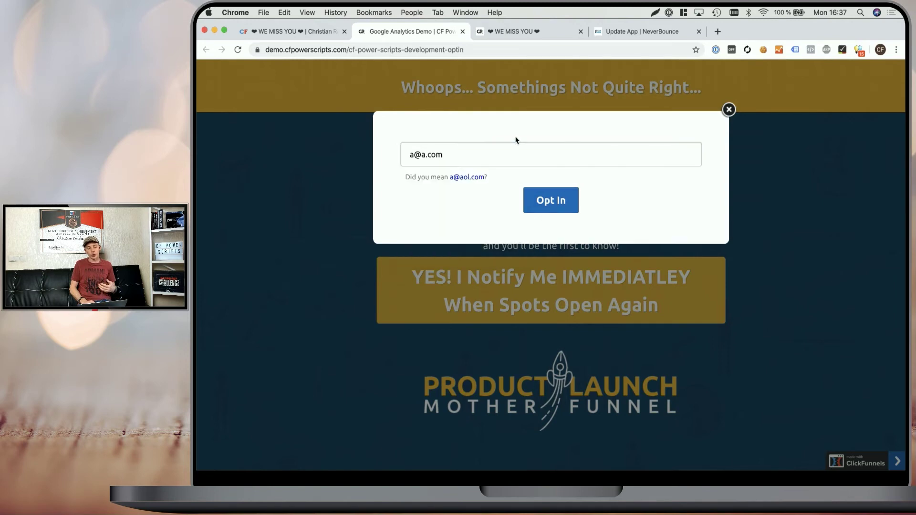
click(546, 201)
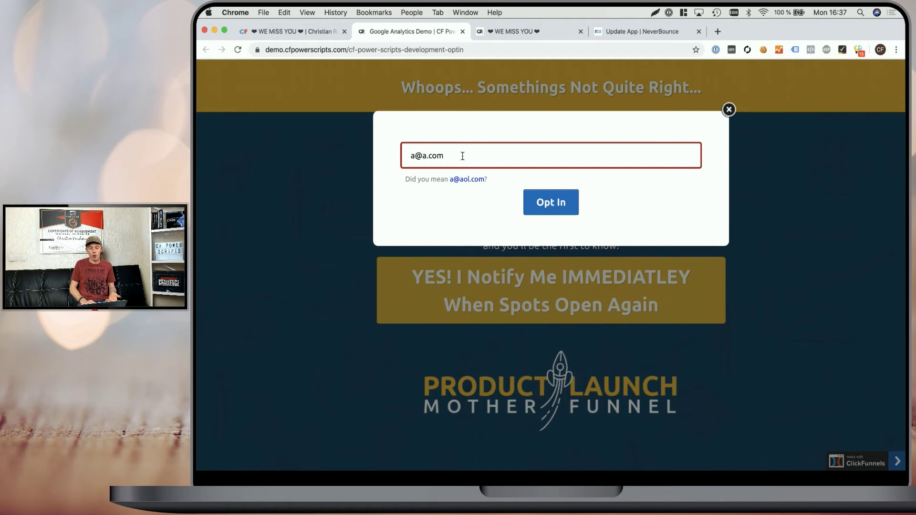
Step: Enter a real e-mail, test a misspelled domain, then correct it and opt in
key(Down)
key(Return)
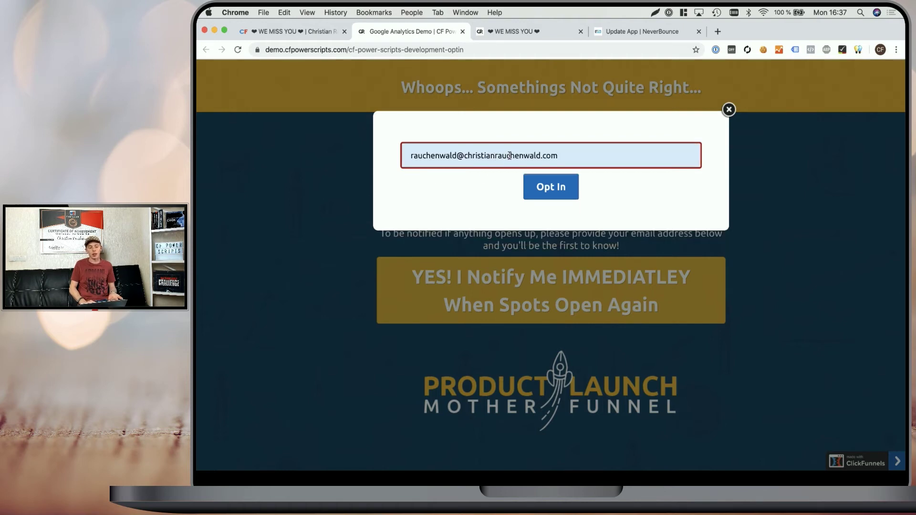
click(511, 155)
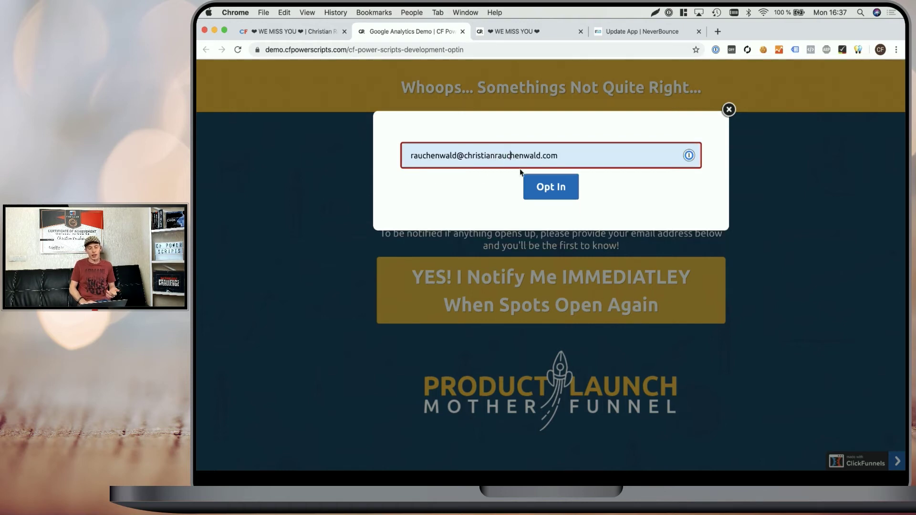
key(BackSpace)
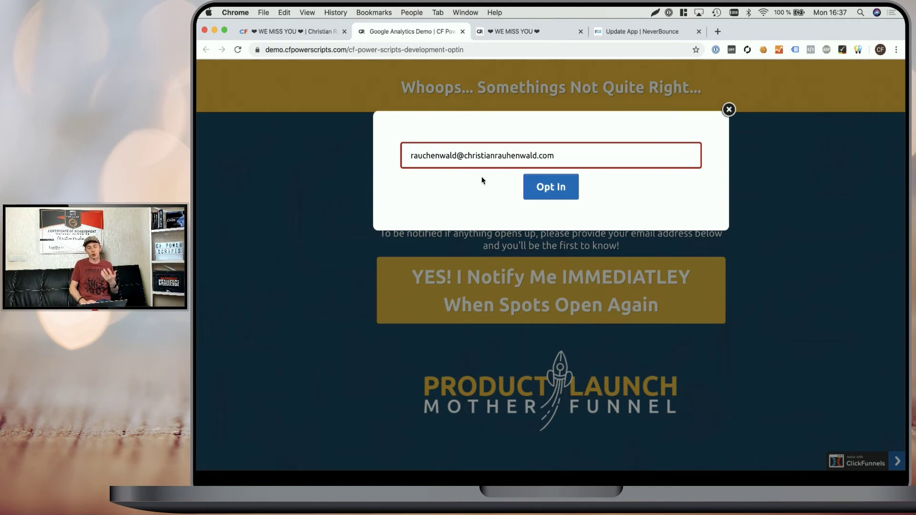
click(507, 155)
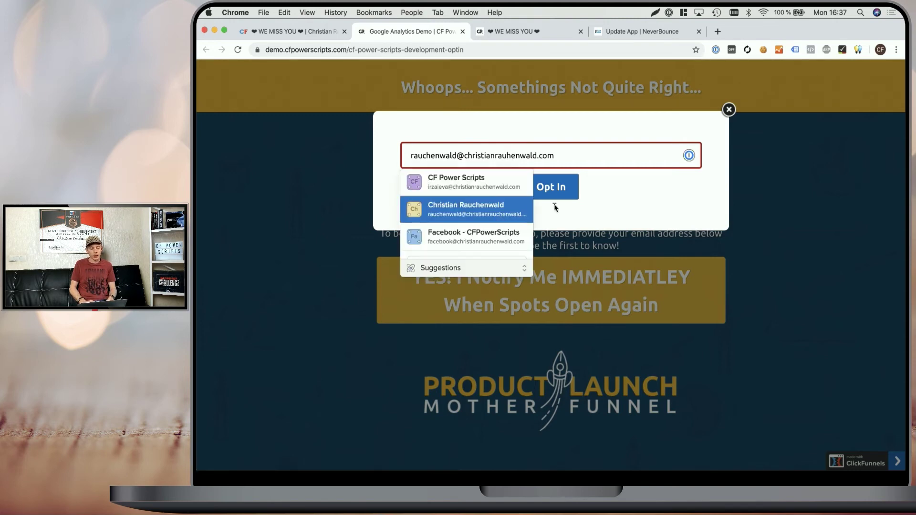
text(c)
key(Escape)
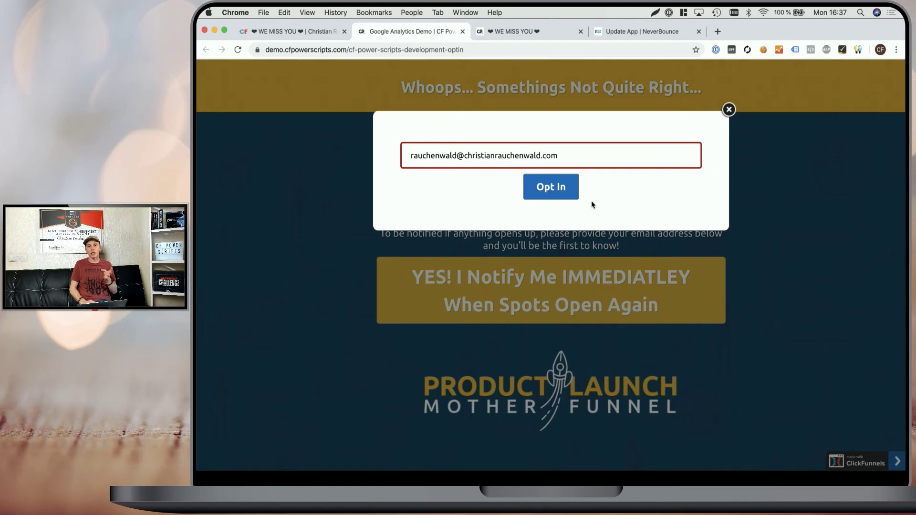
click(549, 188)
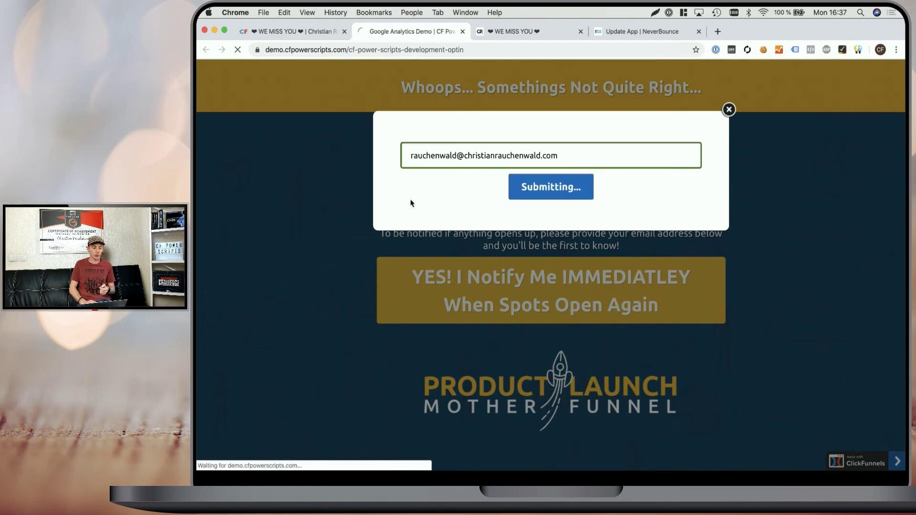